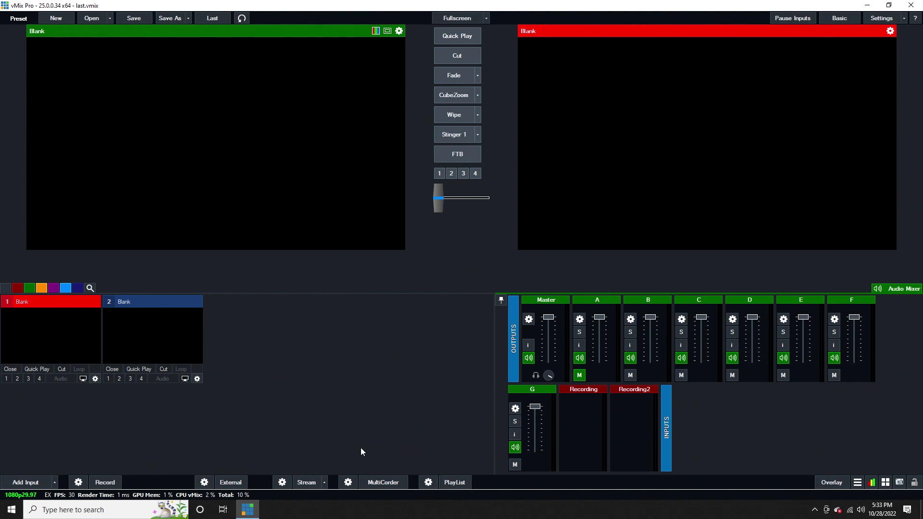
In Recording Setup, enable the second recording
click(77, 483)
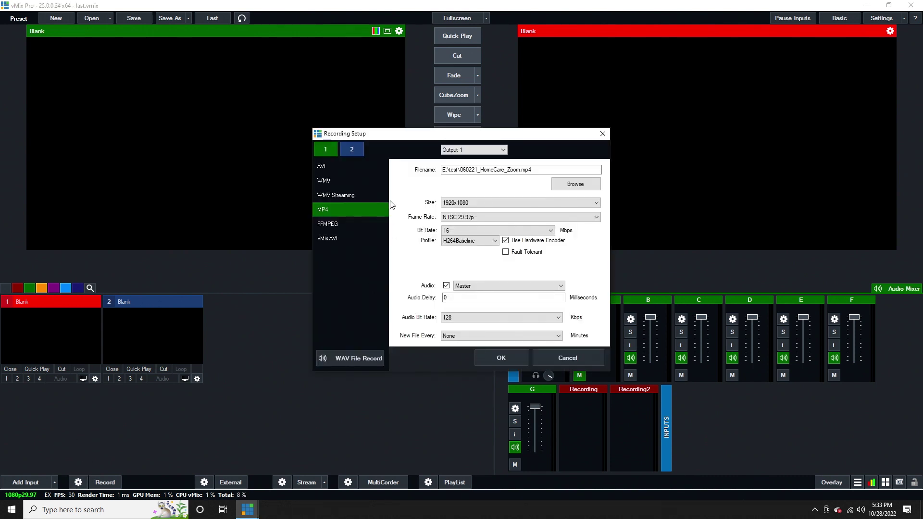
click(353, 151)
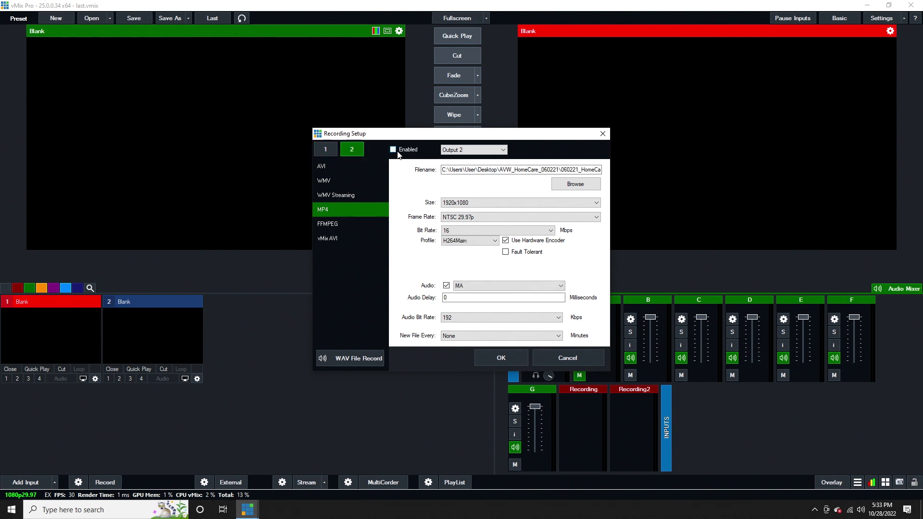
click(325, 149)
click(347, 148)
click(406, 151)
click(329, 149)
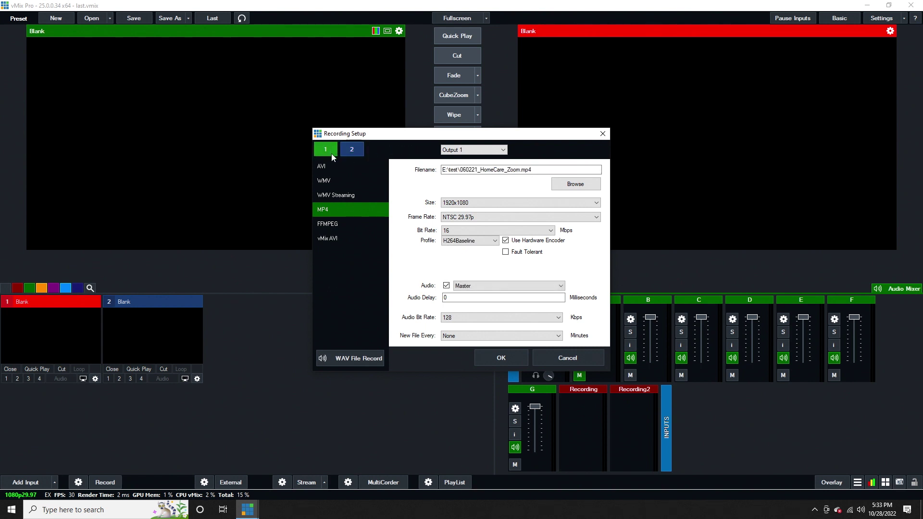
Keep the first recording on Output 1 and change its format to FFMPEG
click(477, 153)
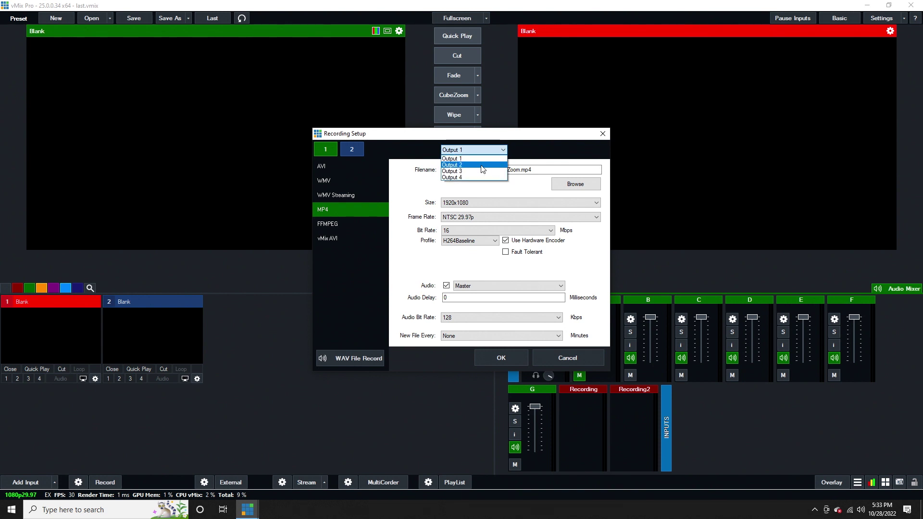
click(432, 156)
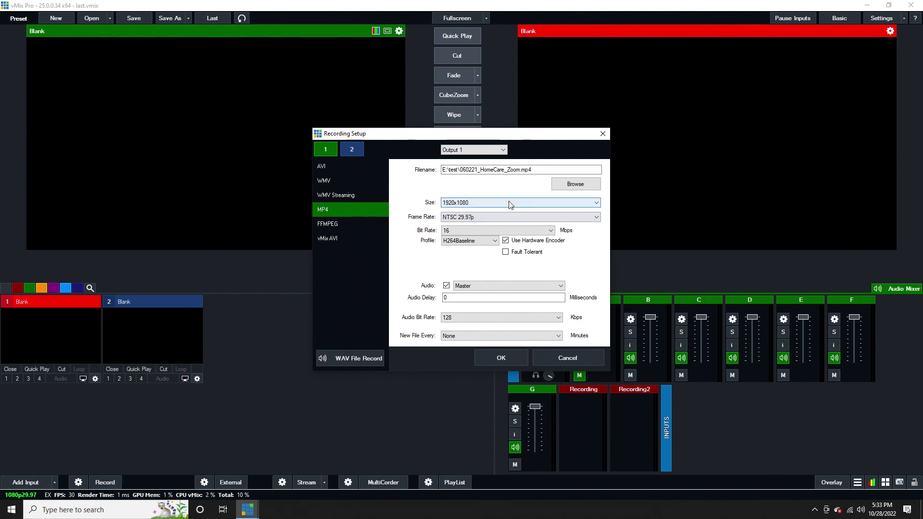
click(359, 155)
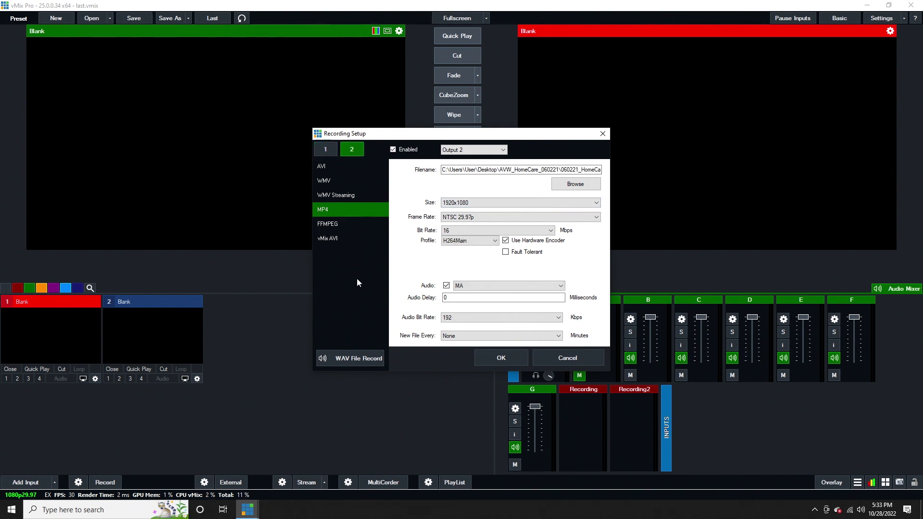
click(324, 147)
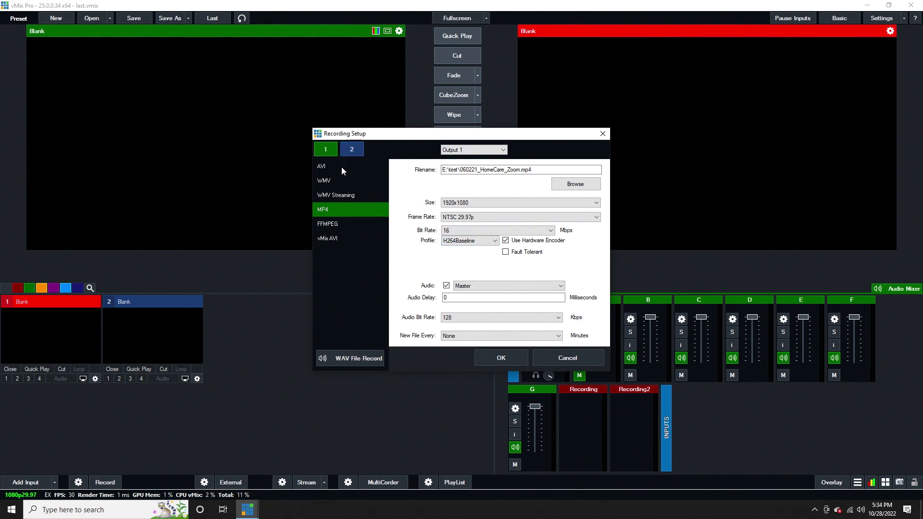
click(336, 226)
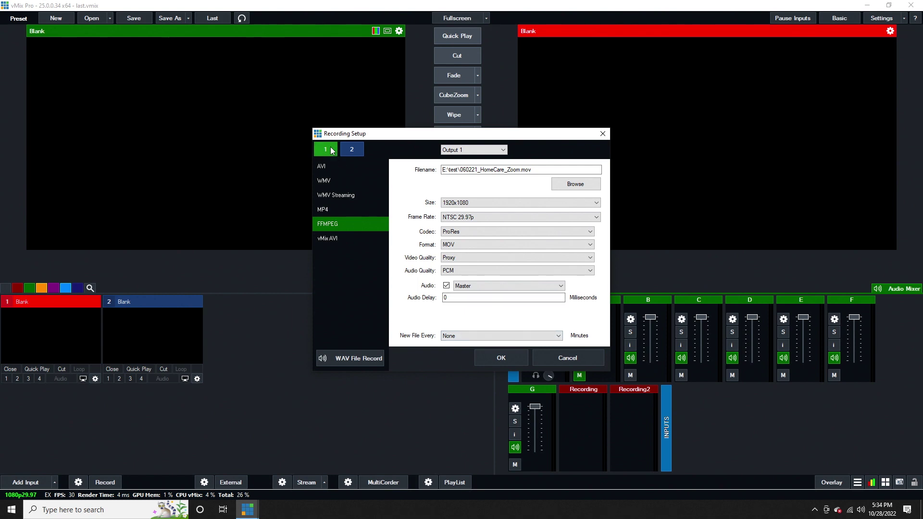
Save the first recording as 060221_HomeCare_Zoom.mov in E:\test, then check New File Every options
click(570, 190)
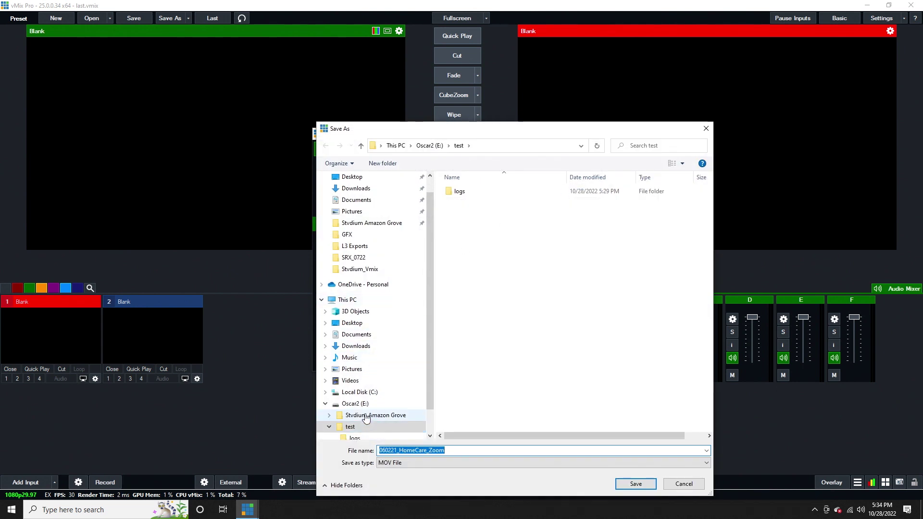
click(355, 404)
click(470, 192)
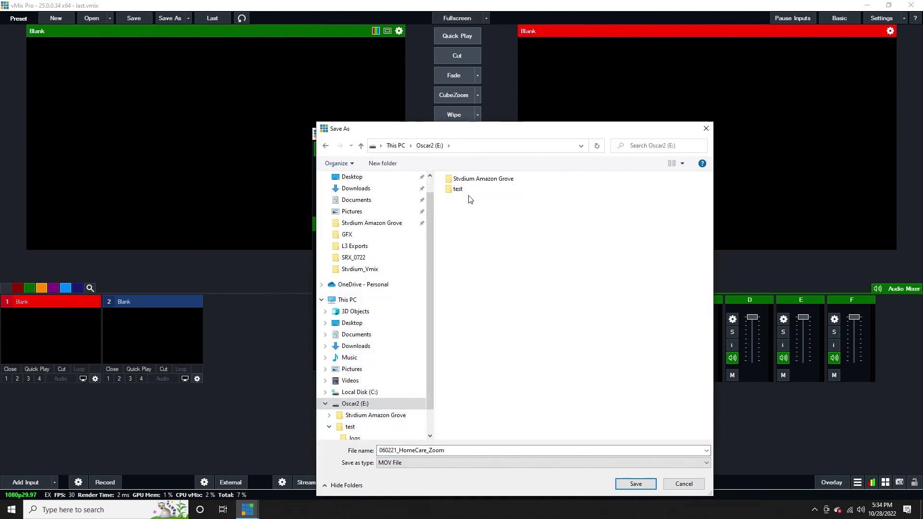
double_click(464, 192)
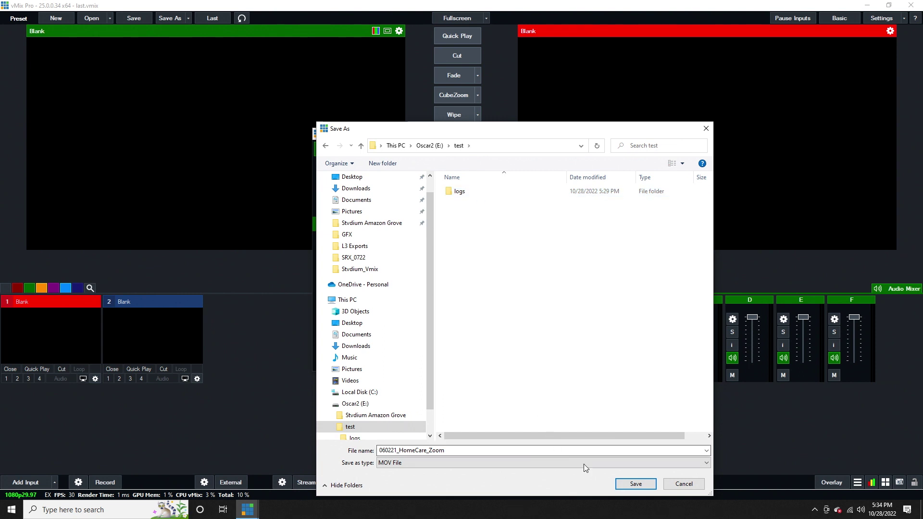
click(635, 483)
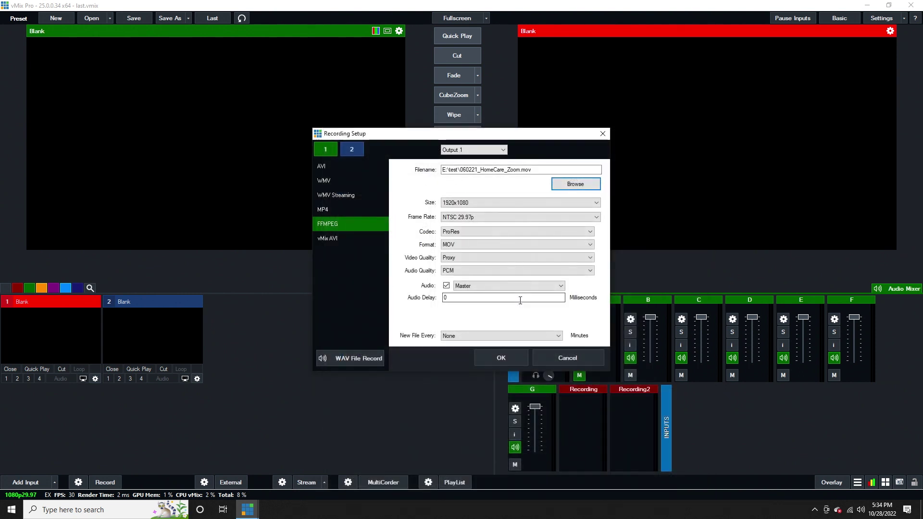
click(466, 336)
Leave New File Every at None and switch the first recording to MP4 (060221_HomeCare_Zoom.mp4)
click(467, 336)
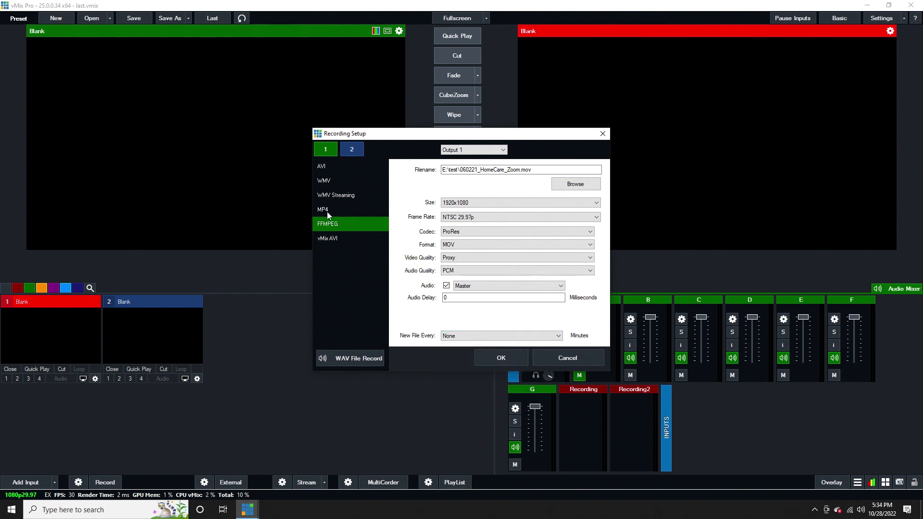
click(327, 212)
click(471, 336)
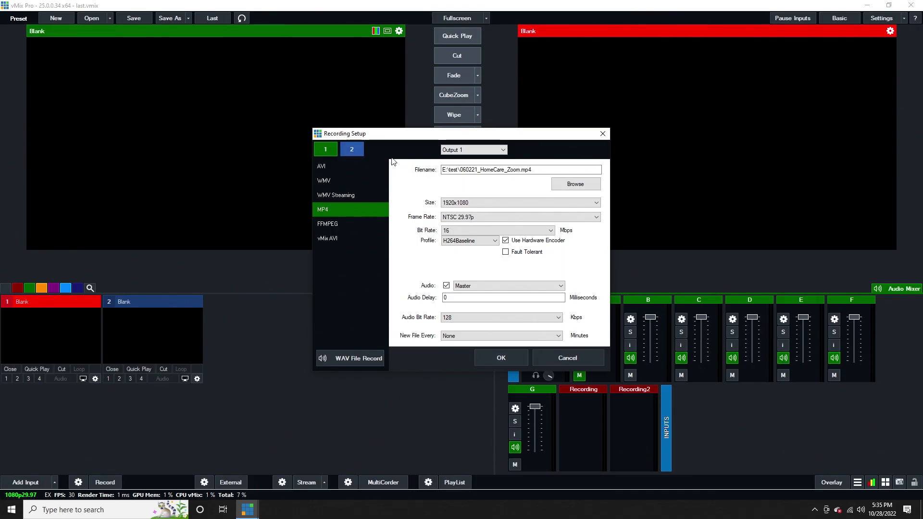
click(360, 153)
Set the second recording to capture Output 3, saving 060221_HomeCare_Camera.mp4 in E:\test
click(459, 151)
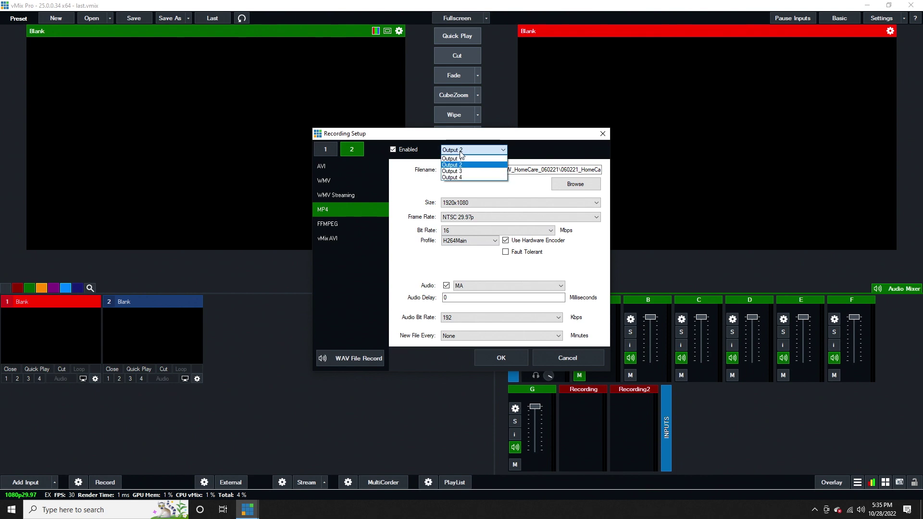
click(462, 171)
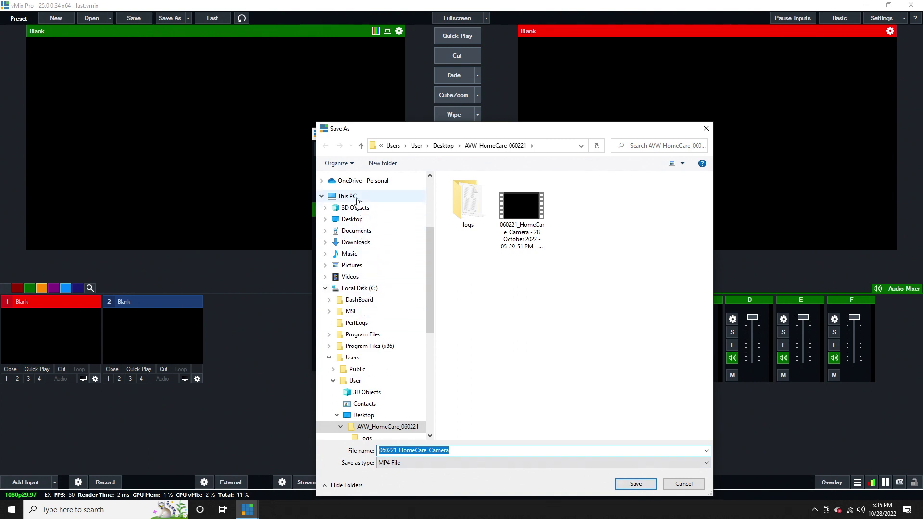
click(338, 196)
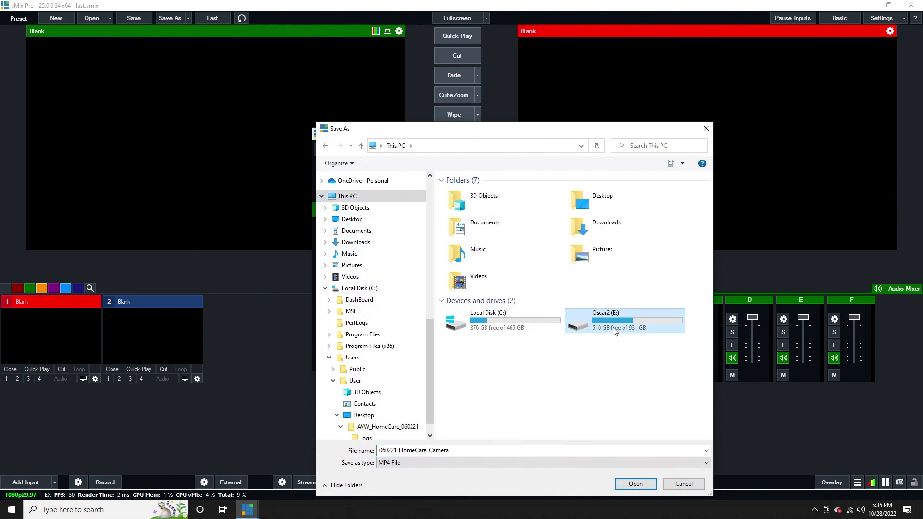
double_click(613, 327)
double_click(457, 189)
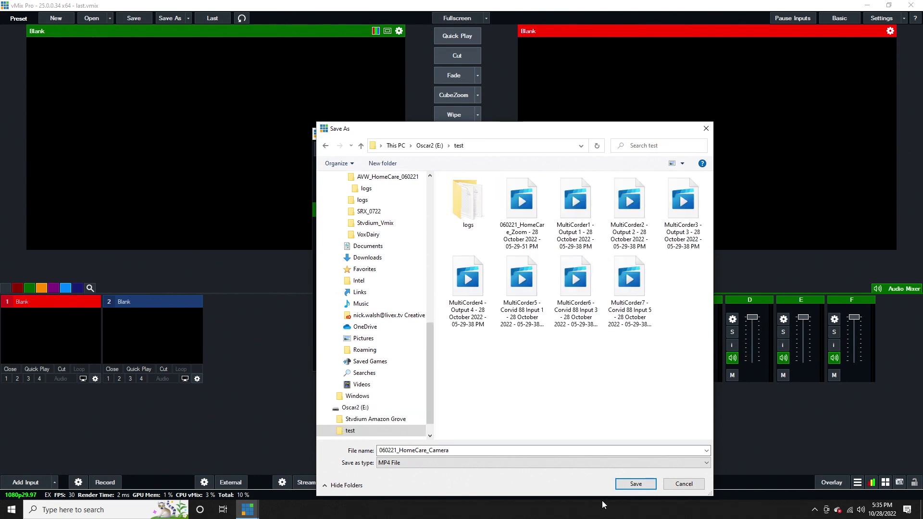
click(635, 484)
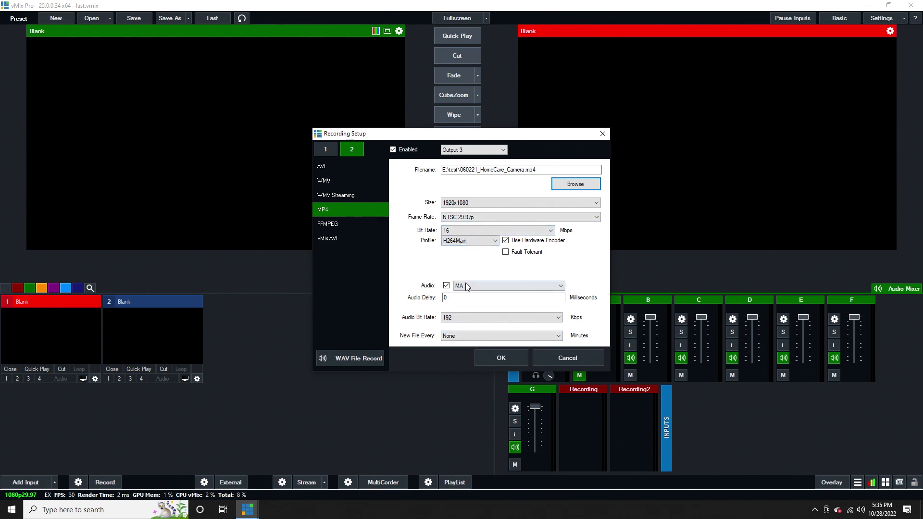
Choose FG as the second recording's audio source and confirm Recording Setup with OK
click(482, 286)
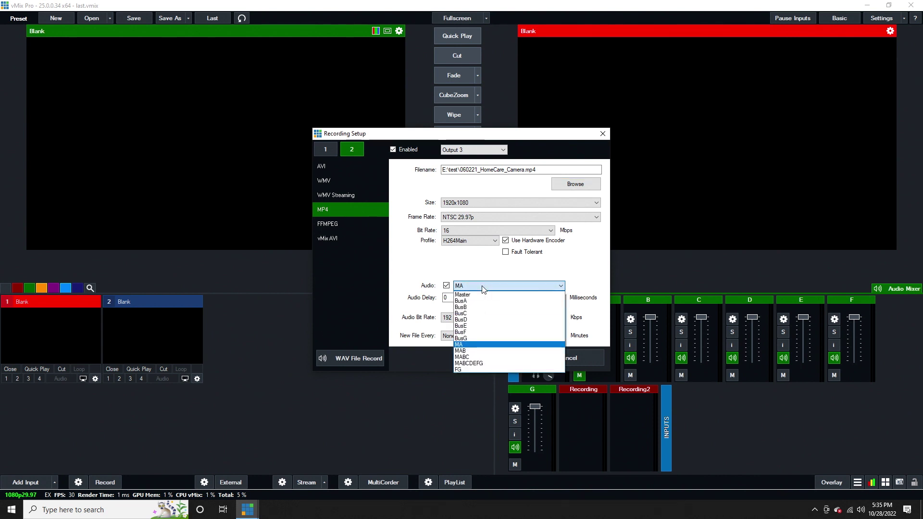
click(481, 294)
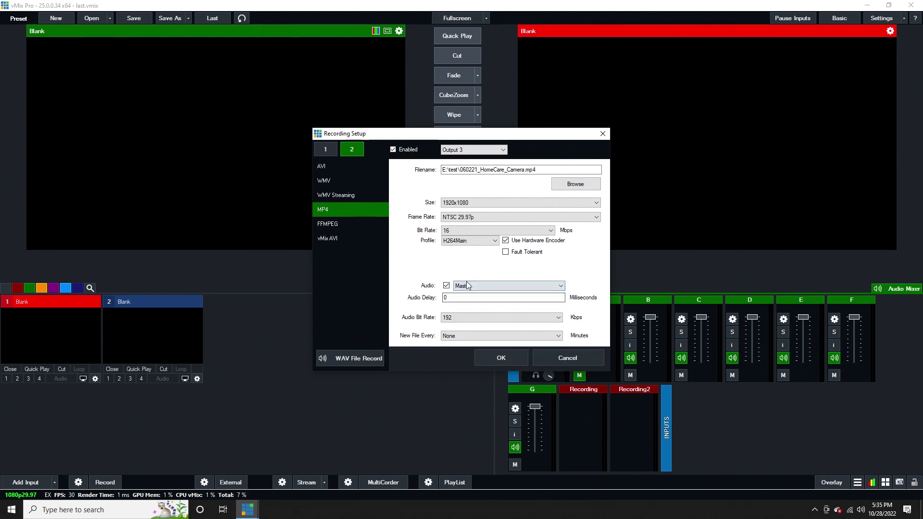
click(466, 285)
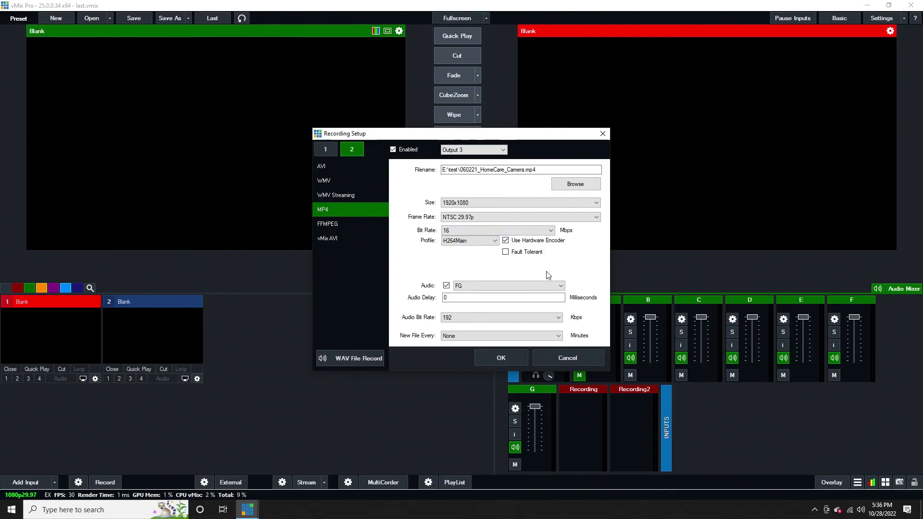
click(515, 355)
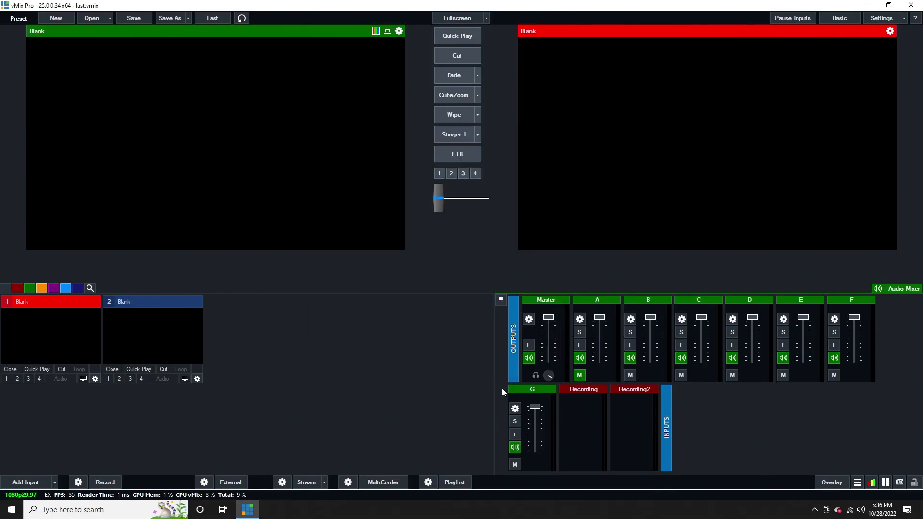
In MultiCorder settings, compare AVI and MP4, settle on the FFMPEG format, and close
click(352, 483)
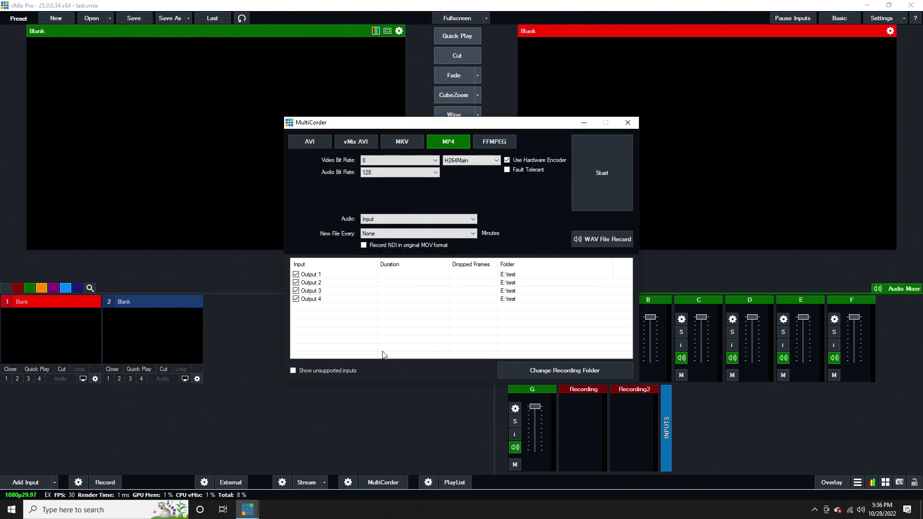
click(315, 145)
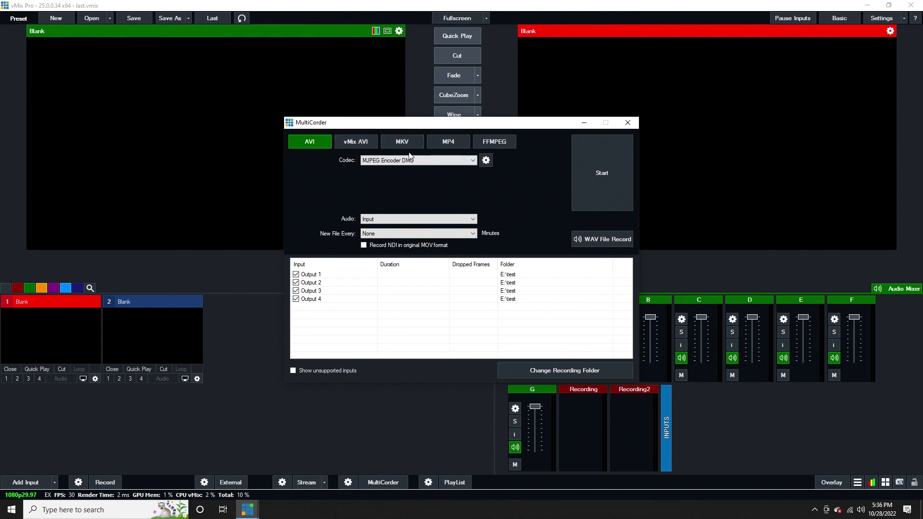
click(445, 145)
click(486, 144)
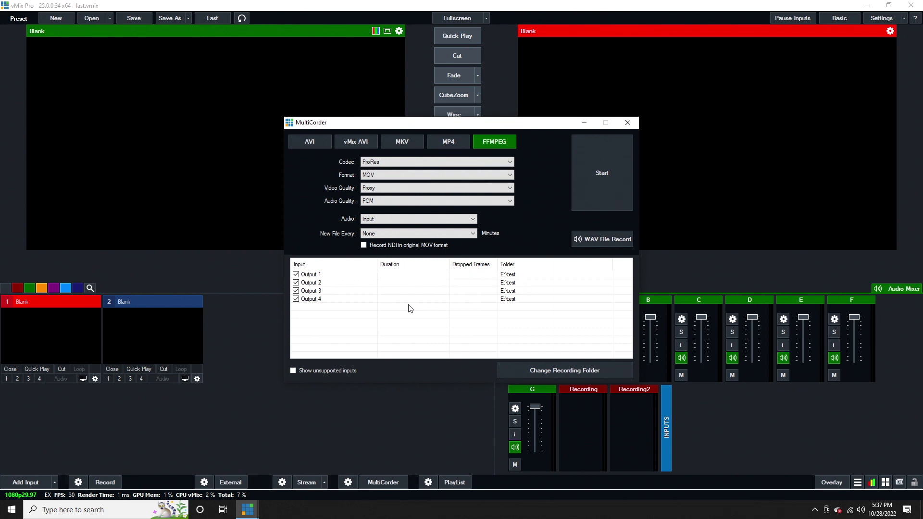
click(636, 123)
Add Corvid 88 Input 1 as a camera input
click(34, 481)
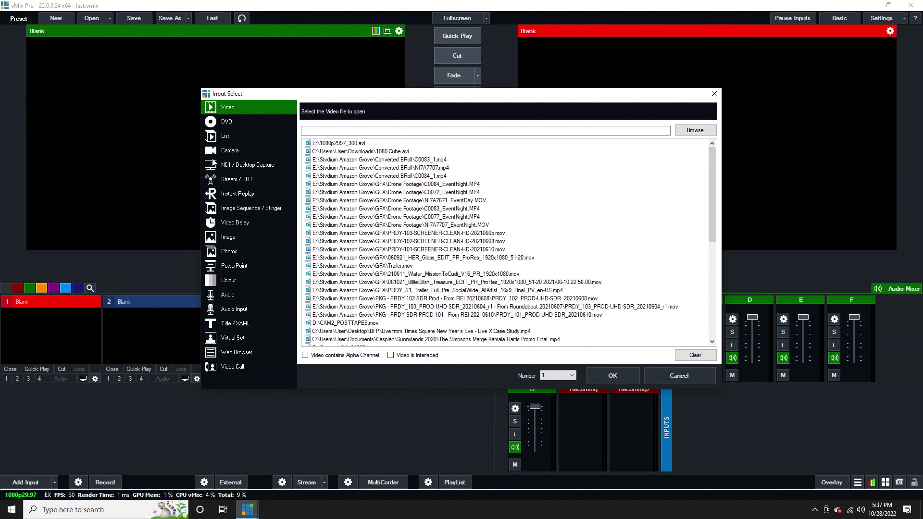
click(221, 153)
click(383, 109)
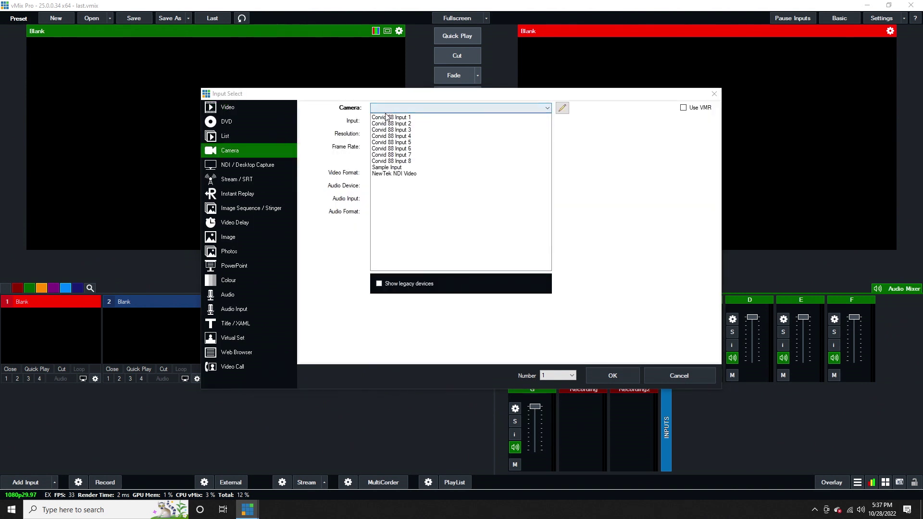
click(389, 112)
click(604, 371)
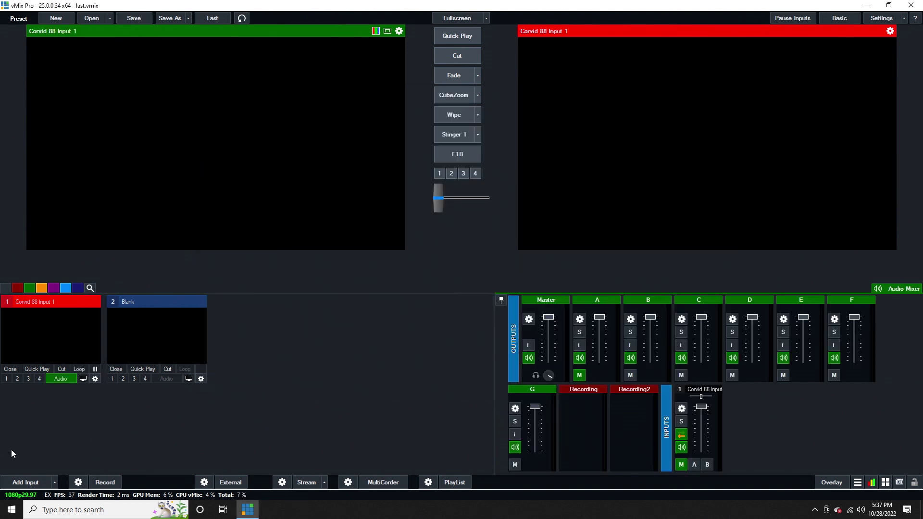
Add Corvid 88 Input 3 and Corvid 88 Input 5 as further camera inputs
click(38, 482)
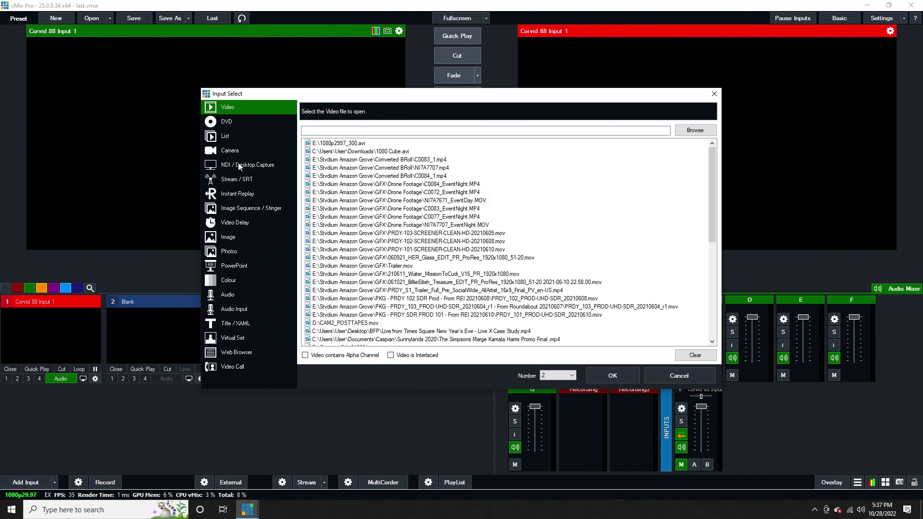
click(247, 151)
click(429, 107)
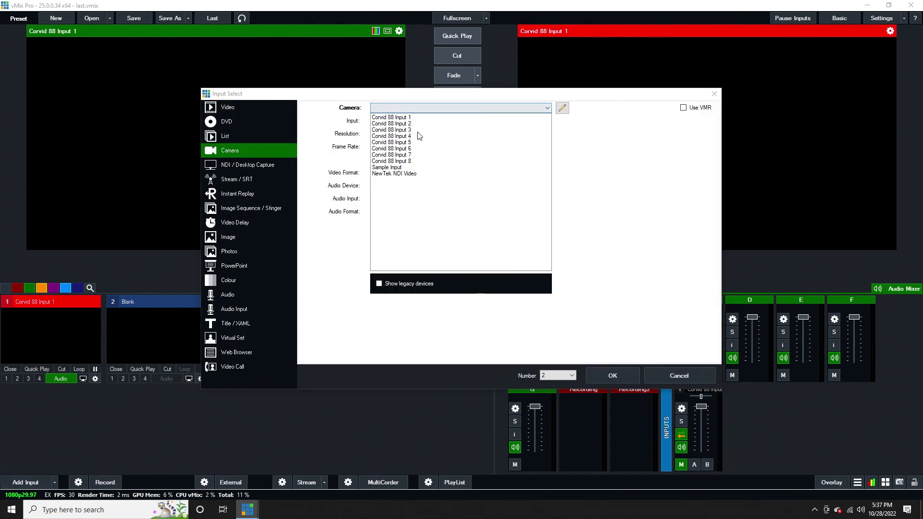
click(416, 130)
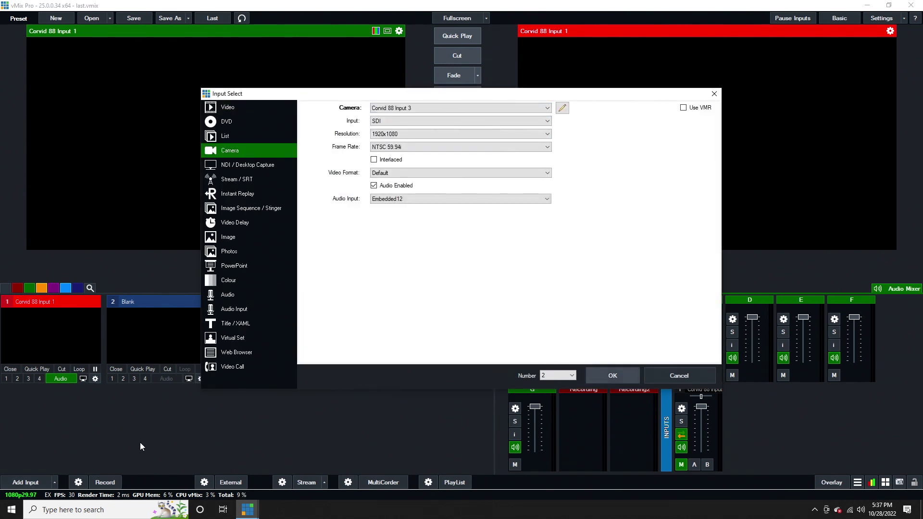
key(Return)
click(36, 484)
click(258, 151)
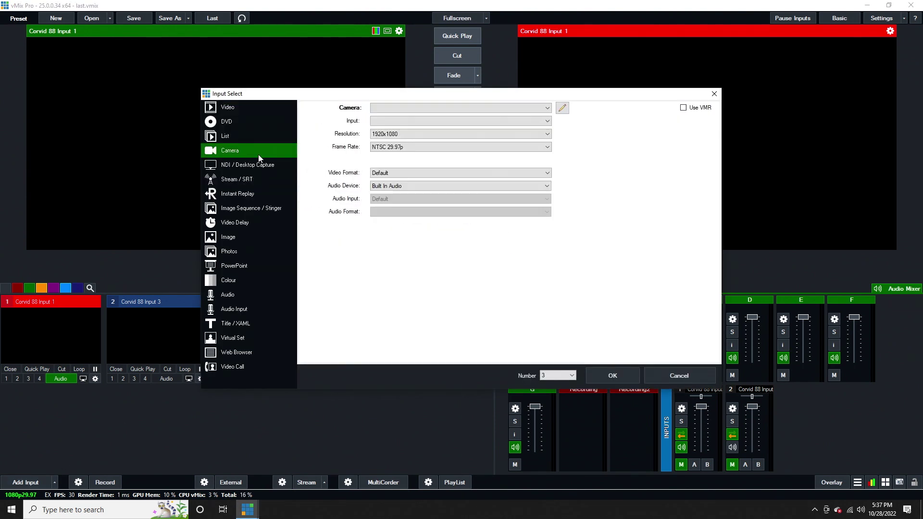
click(384, 108)
click(392, 144)
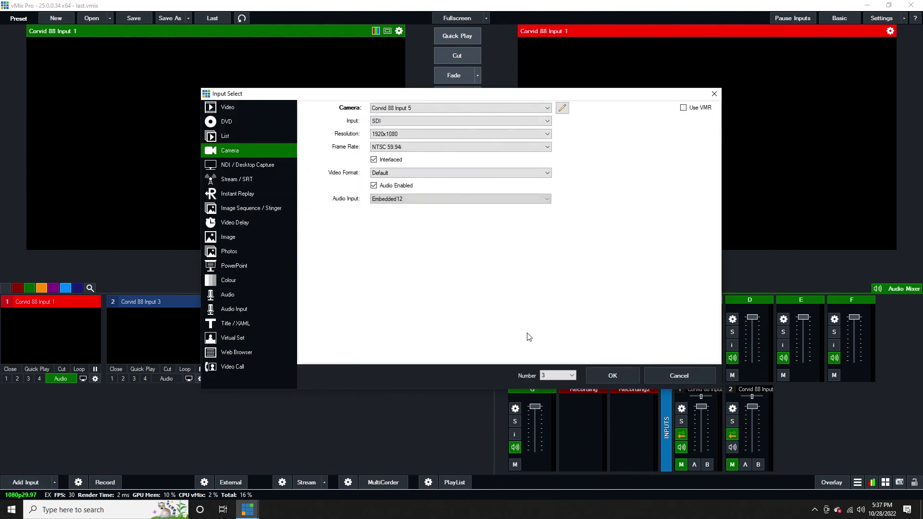
click(598, 377)
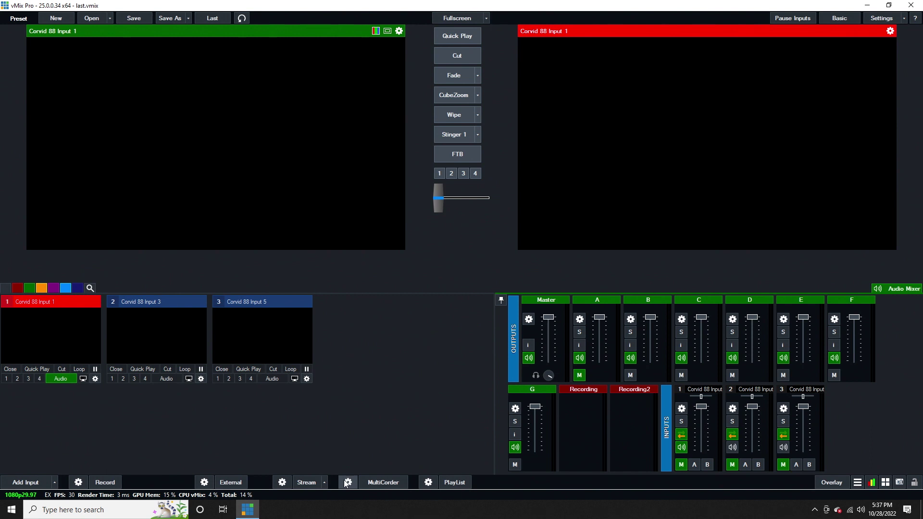
In MultiCorder, tick Corvid 88 Inputs 1 and 5, set audio to Master and New File Every to None
click(348, 482)
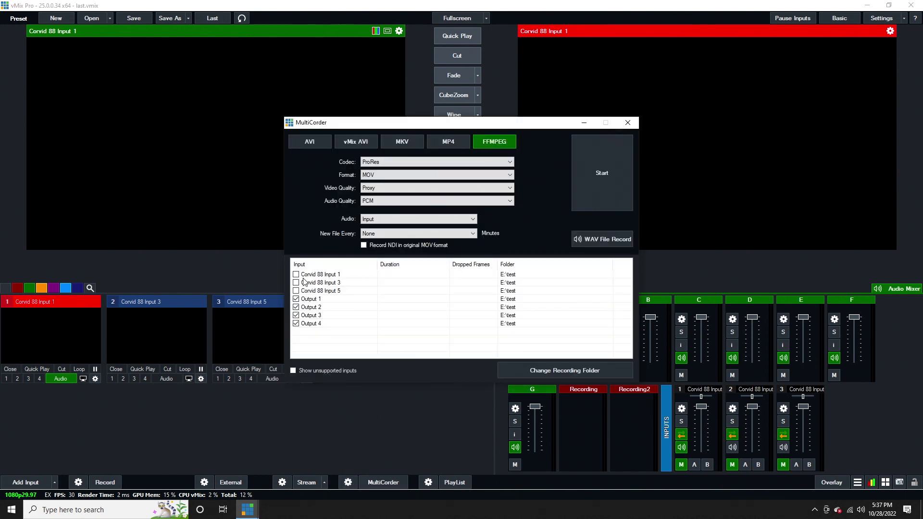
click(296, 274)
click(296, 291)
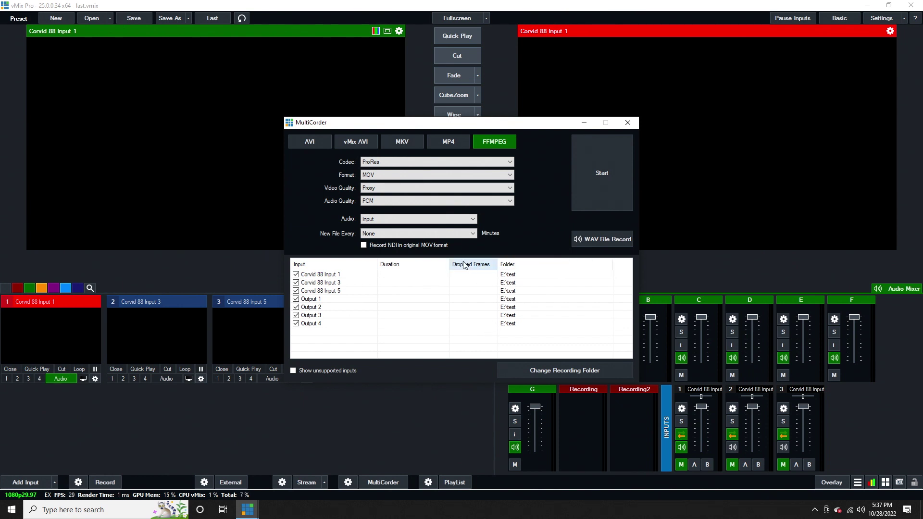
click(382, 222)
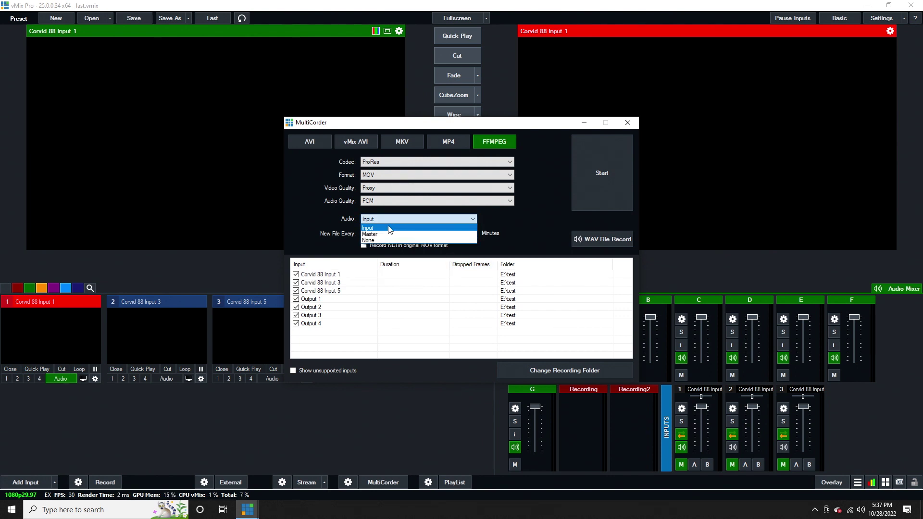
click(526, 227)
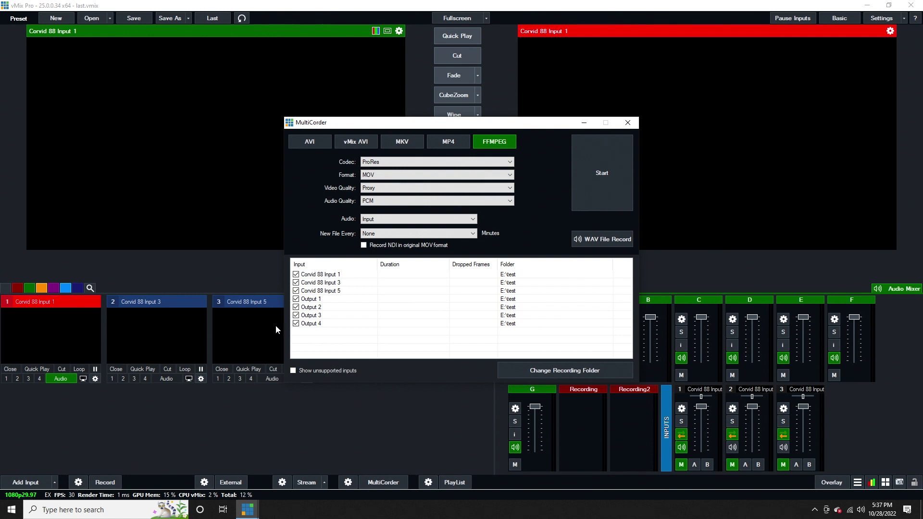
click(370, 220)
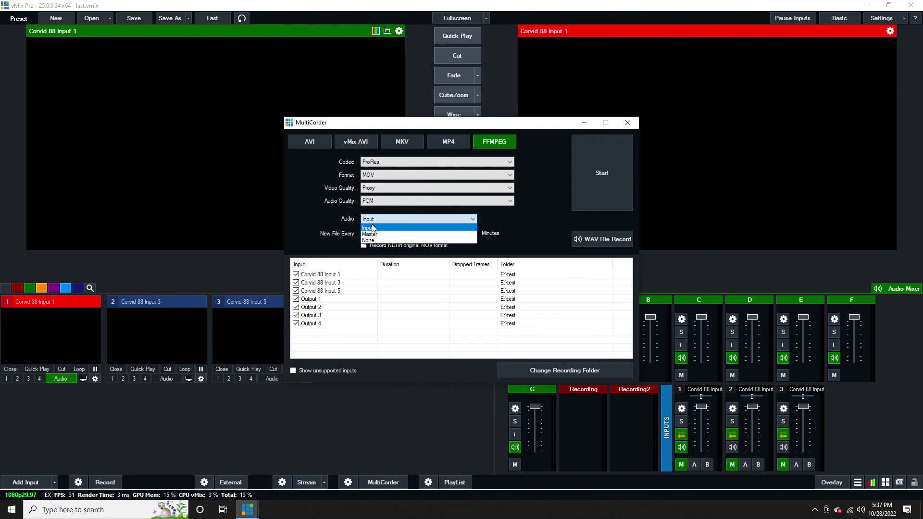
click(371, 234)
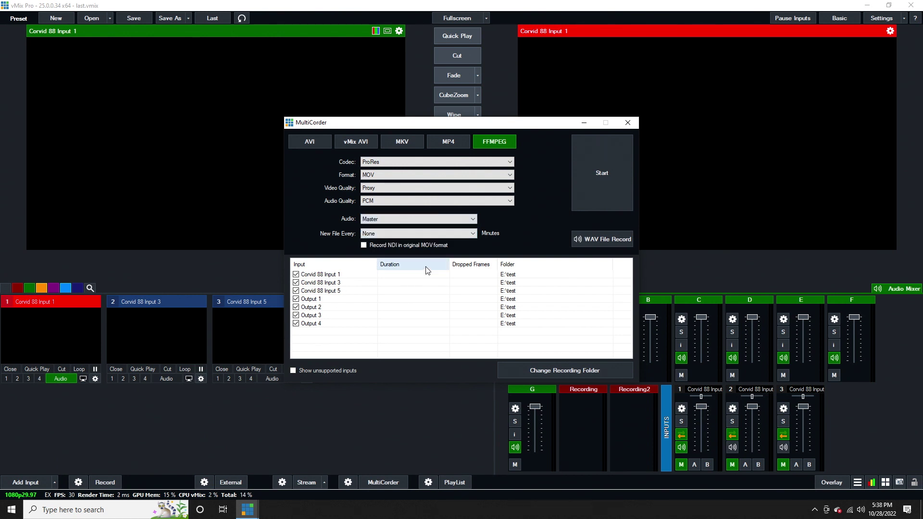
click(435, 234)
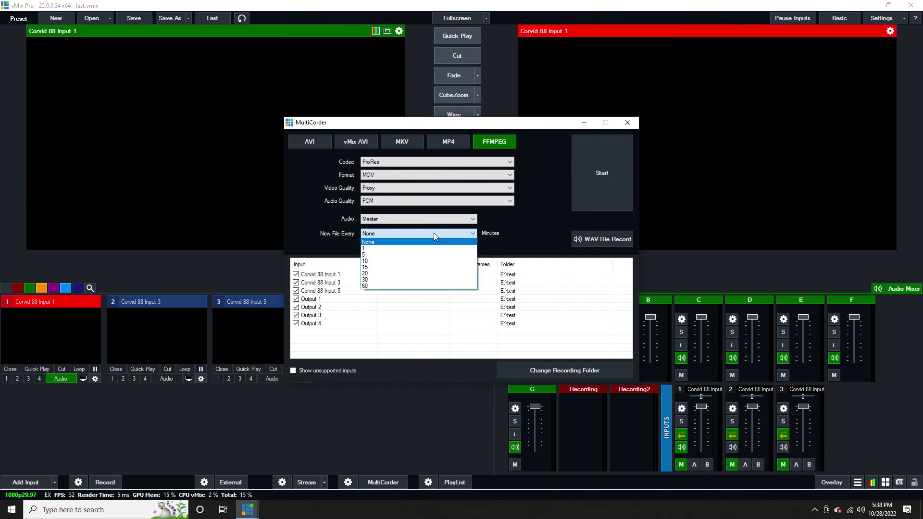
click(536, 240)
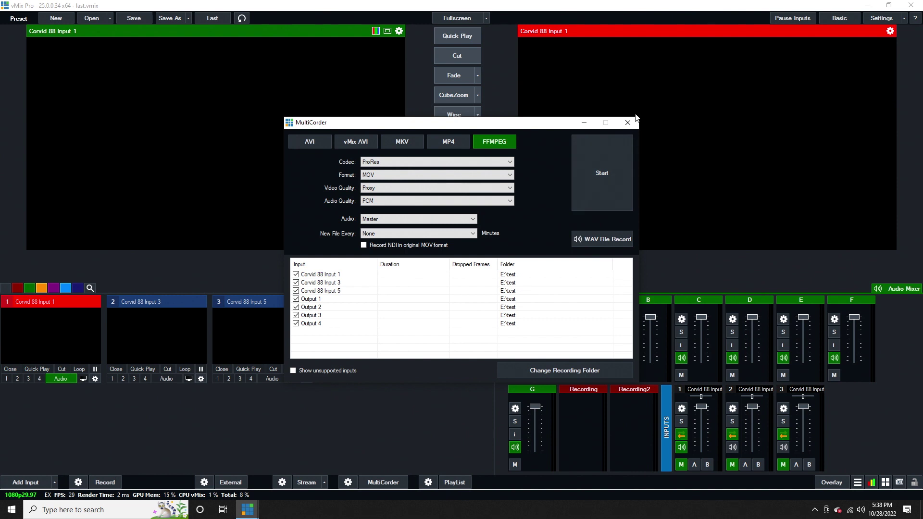
click(628, 123)
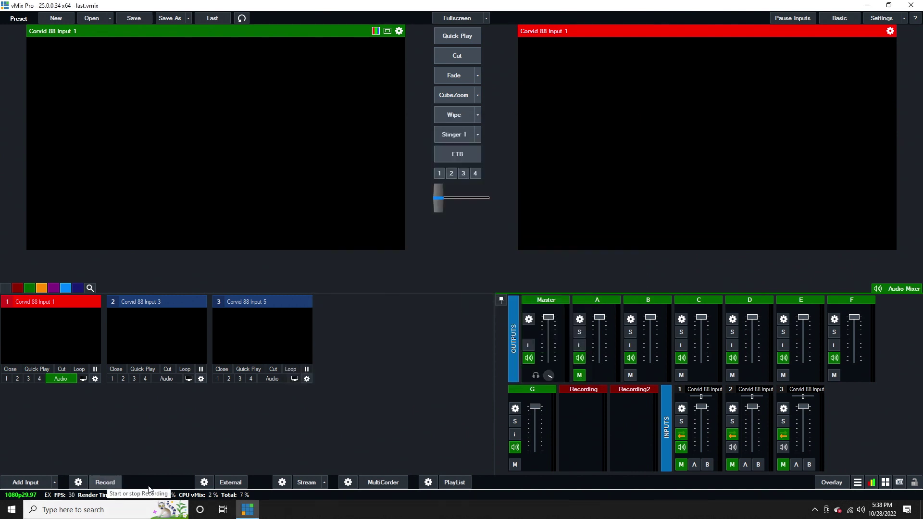
Start MultiCorder and the main recording, declining the prompt to stop recording
click(389, 484)
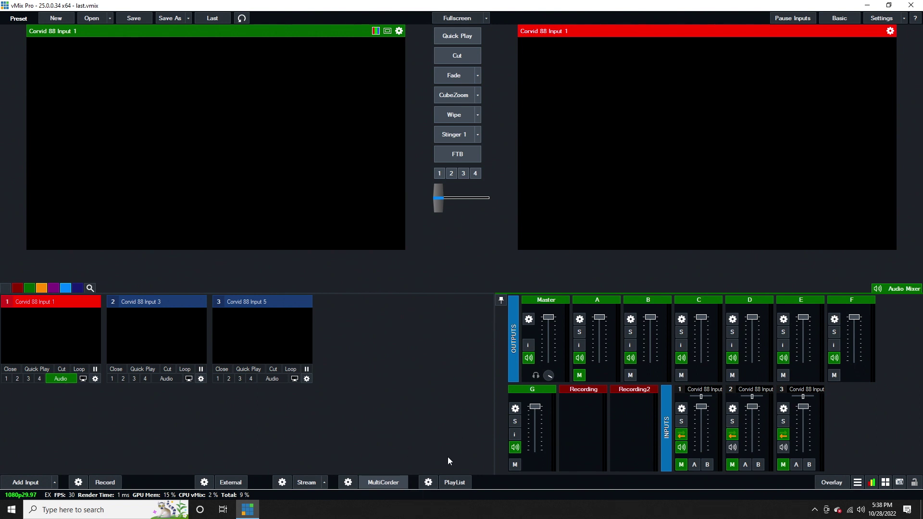
click(114, 482)
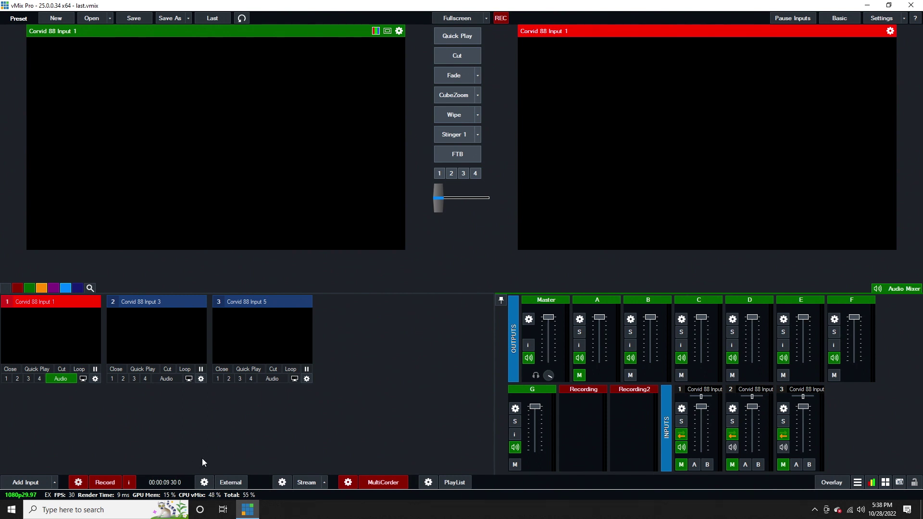
click(95, 483)
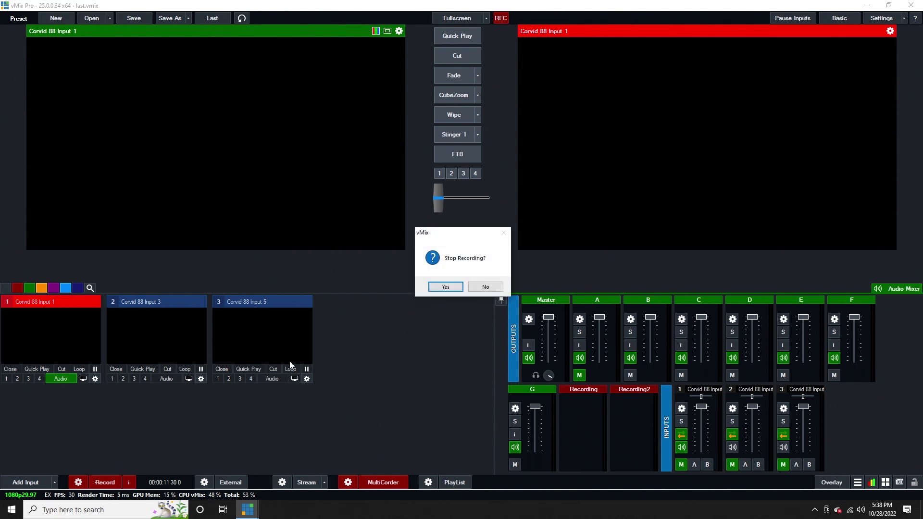
click(485, 286)
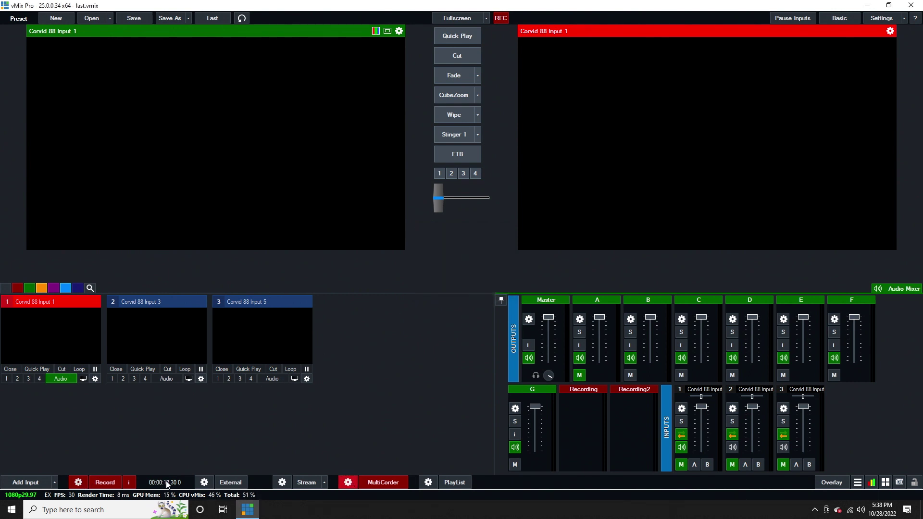
Stop the MultiCorder capture, then stop the main recording
click(347, 482)
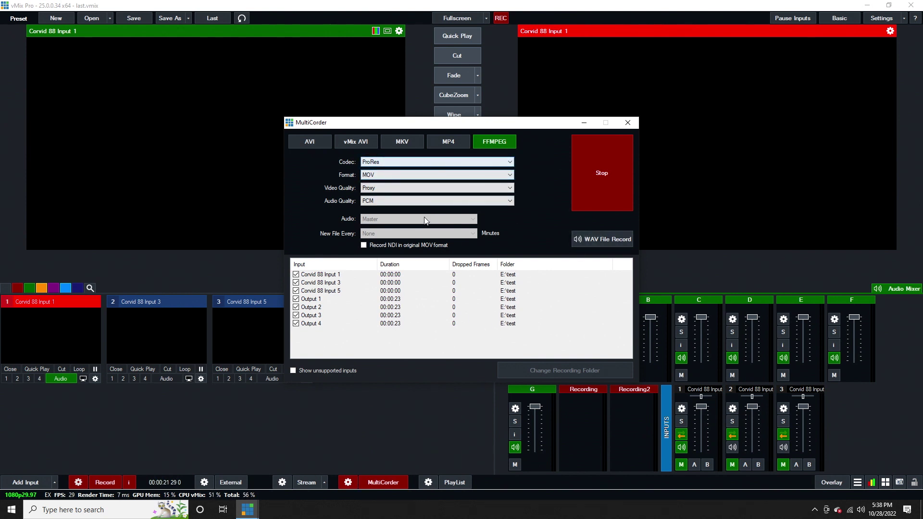
click(578, 189)
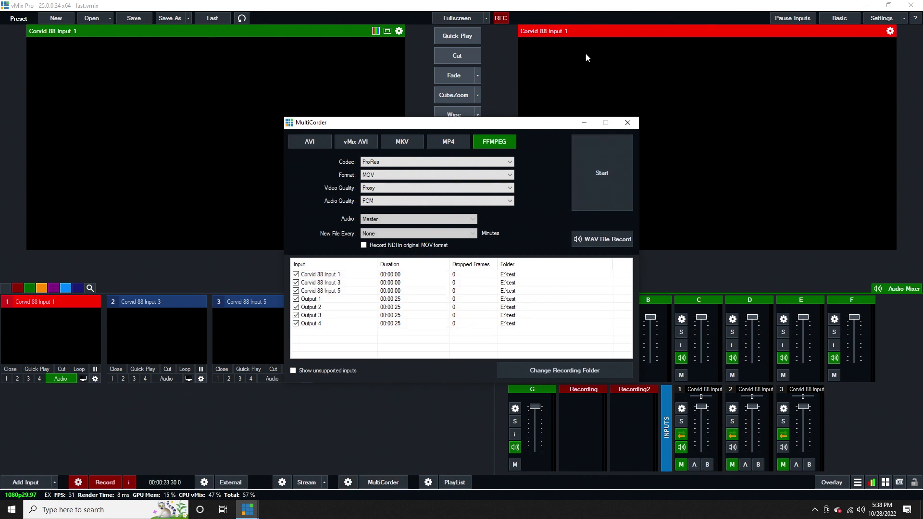
click(627, 123)
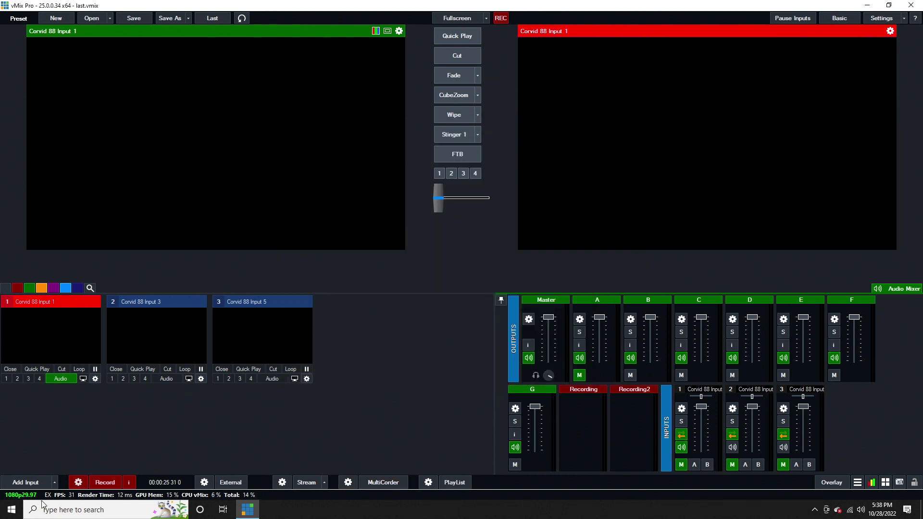
click(113, 482)
click(445, 289)
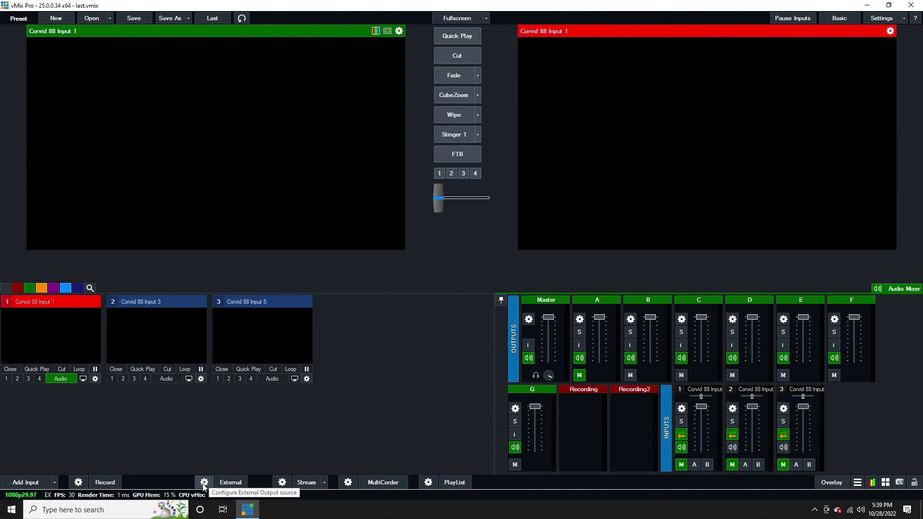
In External Output settings, tick Use Display Settings with Corvid 88 Output 7 as the device
click(204, 482)
click(236, 456)
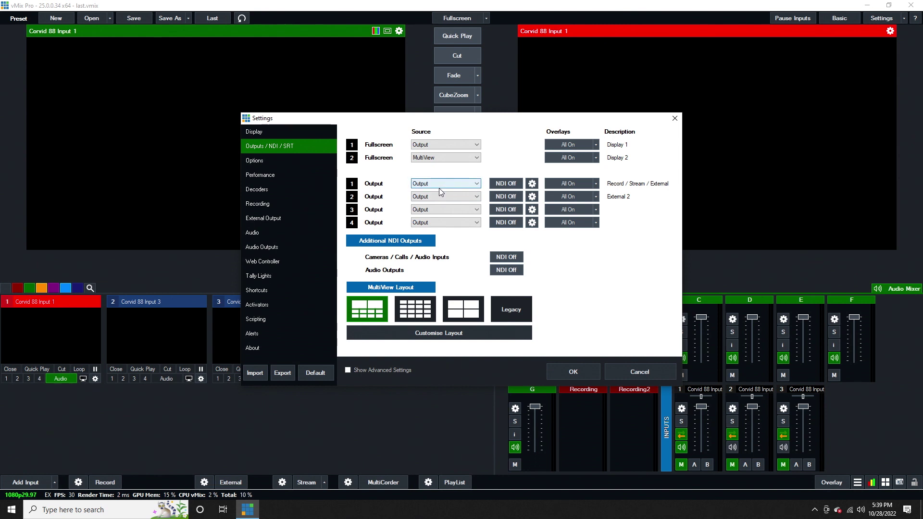
click(272, 218)
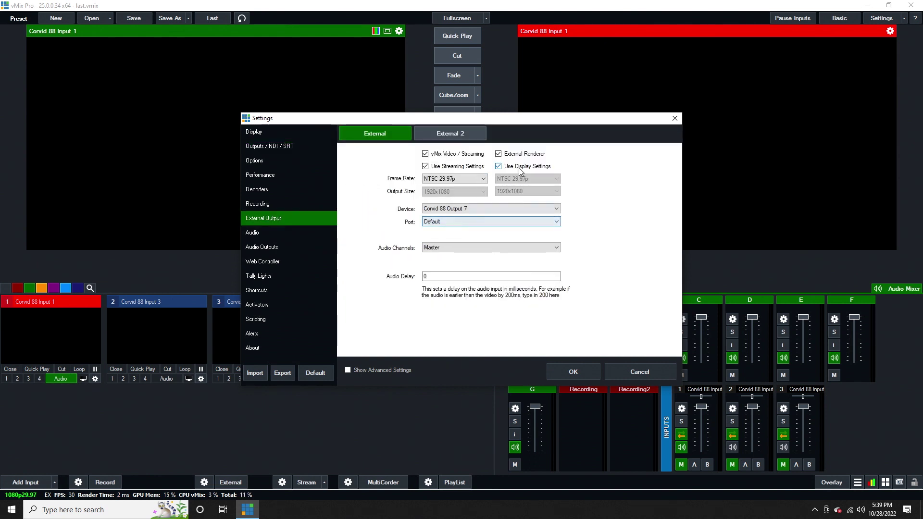
click(499, 166)
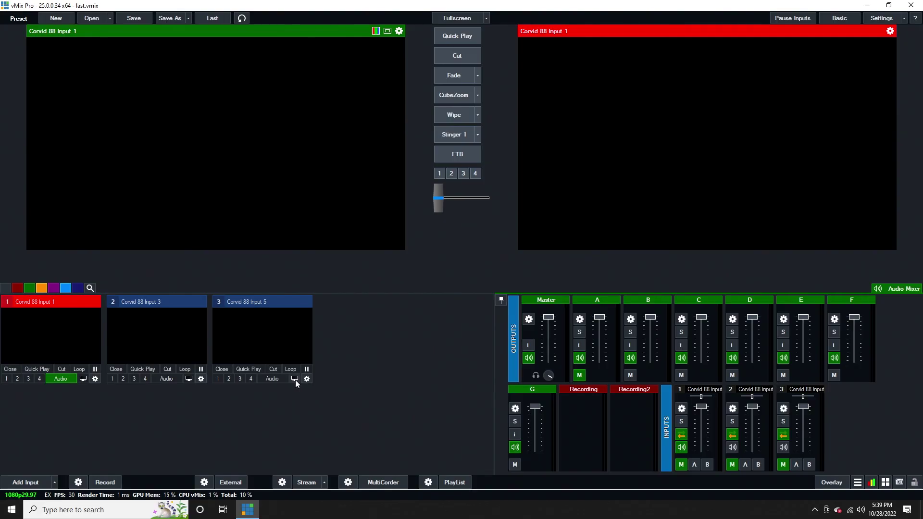
Start the External output so External and External2 channels appear in the audio mixer
click(230, 482)
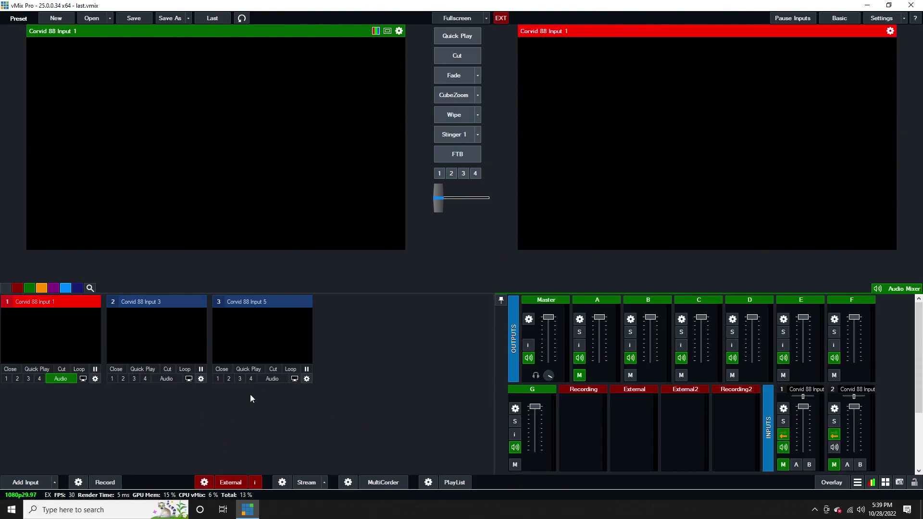